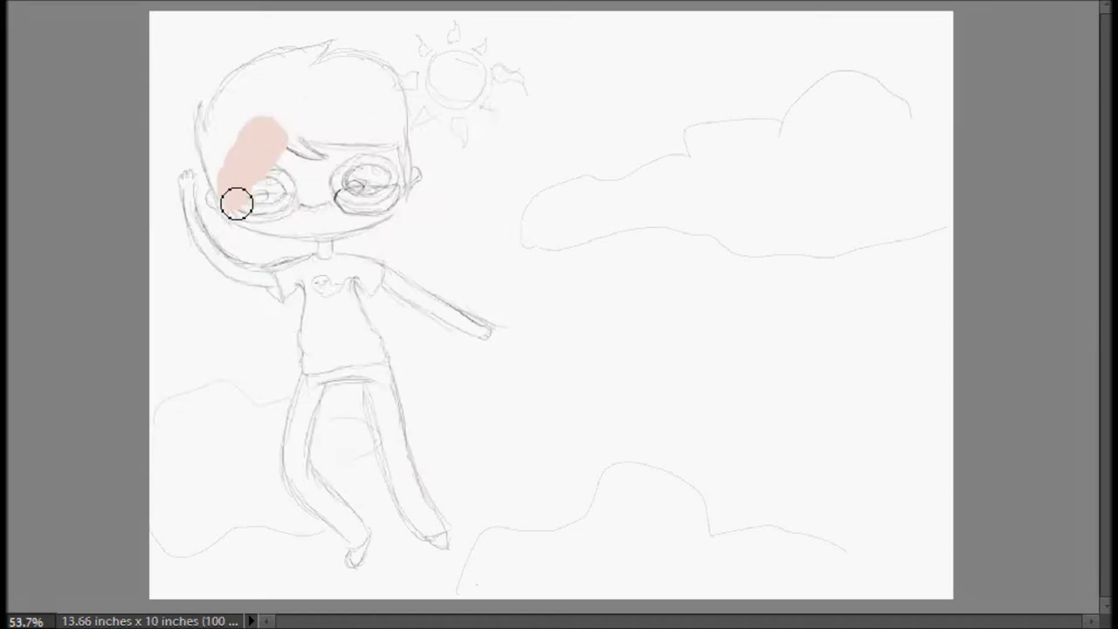
# Paint peach skin tone along the raised arm and the outstretched arm.
pyautogui.moveTo(186, 179); pyautogui.dragTo(218, 265)
pyautogui.moveTo(212, 217); pyautogui.dragTo(284, 278)
pyautogui.moveTo(226, 253); pyautogui.dragTo(210, 237)
pyautogui.moveTo(385, 276); pyautogui.dragTo(439, 311)
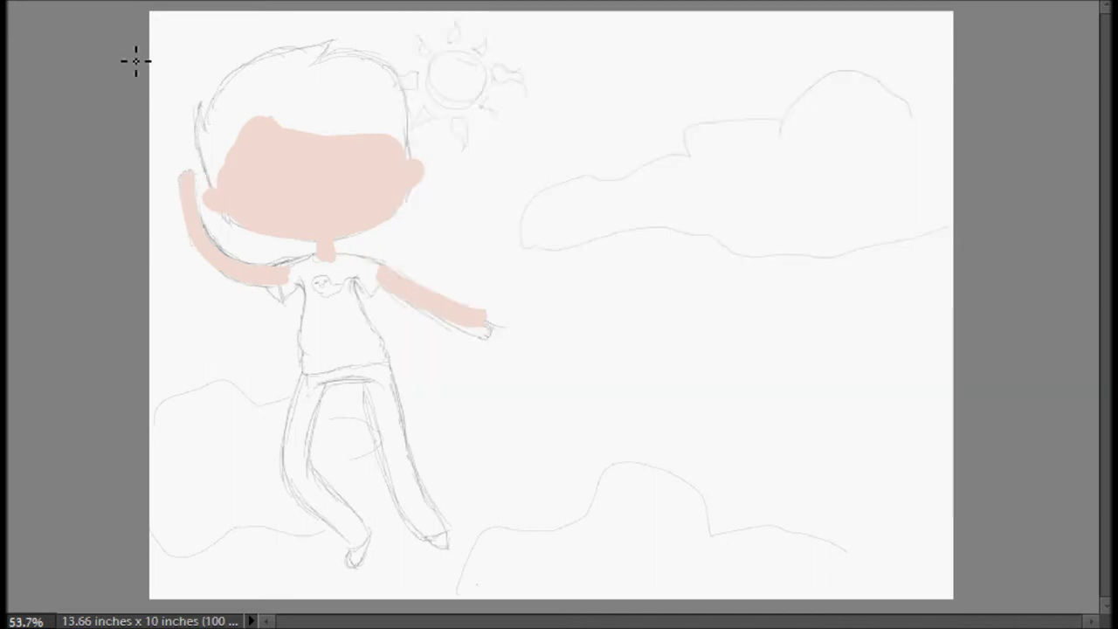
# Blend a lighter skin tone over face and arm, then fill the shirt light grey (cdcdcd).
pyautogui.moveTo(249, 179); pyautogui.dragTo(413, 185)
pyautogui.moveTo(192, 204); pyautogui.dragTo(262, 278)
pyautogui.rightClick(196, 201)
pyautogui.press('Escape')
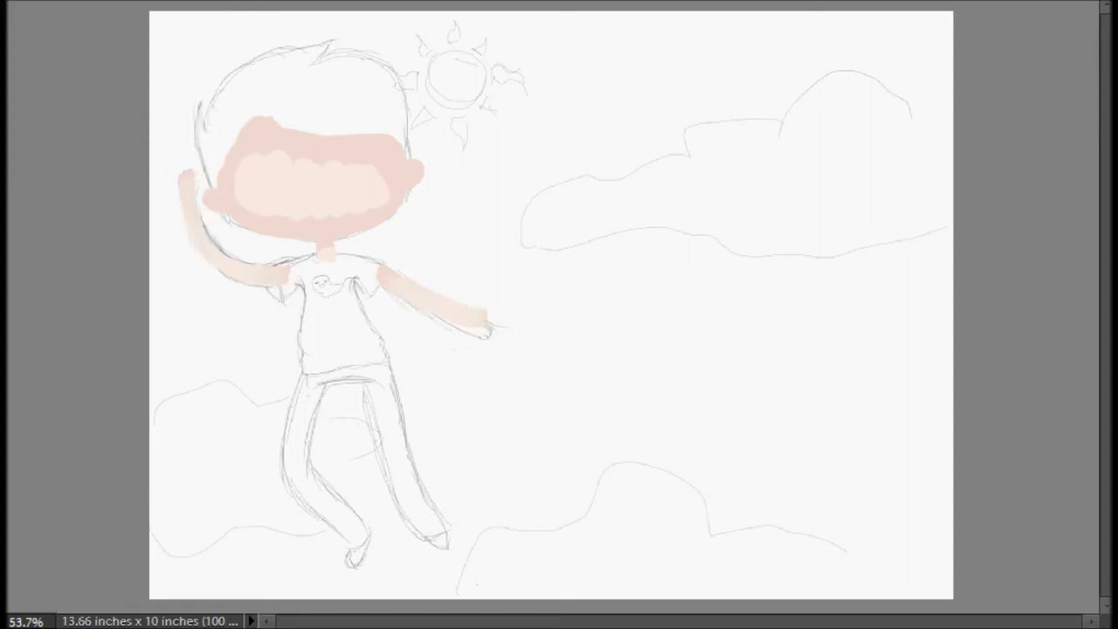
pyautogui.moveTo(252, 205)
pyautogui.mouseDown()
pyautogui.moveTo(384, 172)
pyautogui.moveTo(353, 226)
pyautogui.mouseUp()
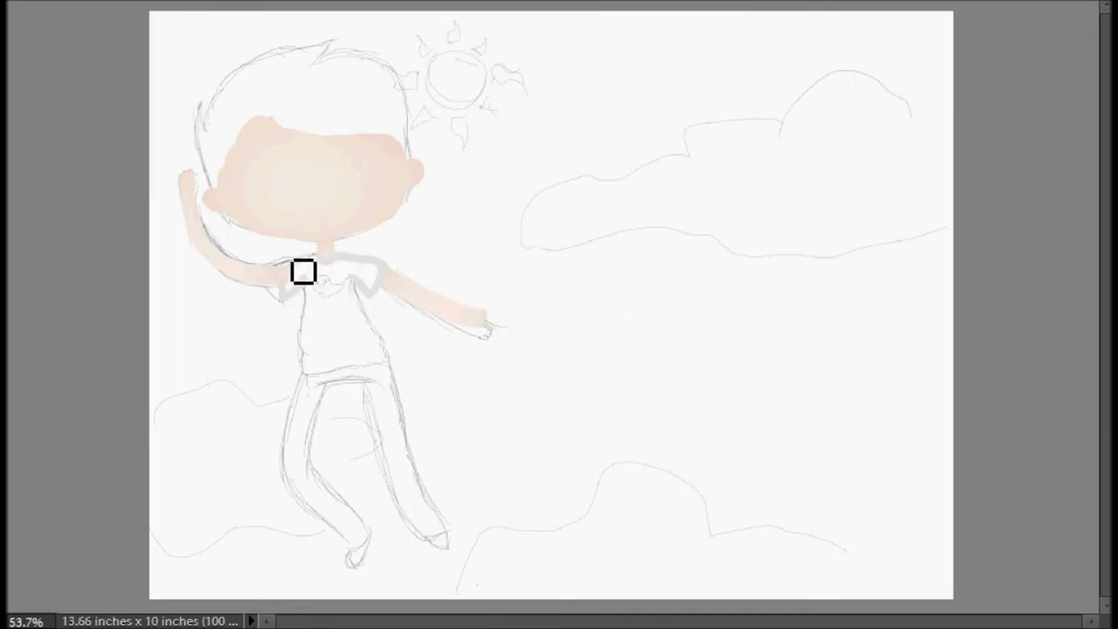
pyautogui.moveTo(303, 298); pyautogui.dragTo(387, 282)
pyautogui.moveTo(316, 289)
pyautogui.mouseDown()
pyautogui.moveTo(361, 375)
pyautogui.moveTo(284, 272)
pyautogui.moveTo(317, 320)
pyautogui.moveTo(310, 359)
pyautogui.moveTo(388, 360)
pyautogui.mouseUp()
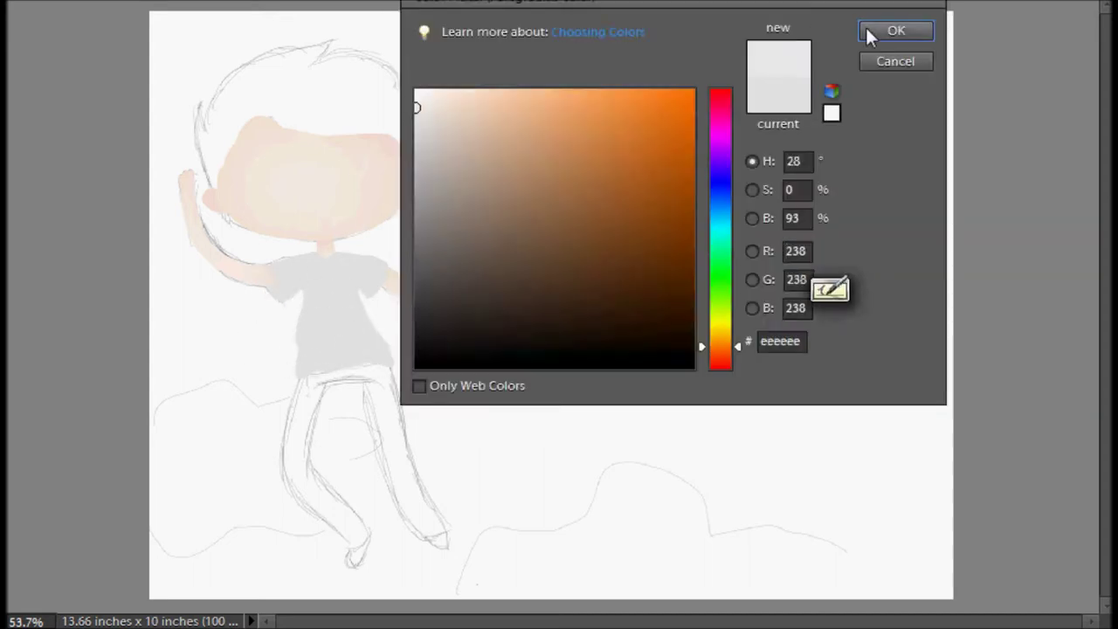
# Repaint the lower shirt a lighter shade and paint the waistband and legs dark navy.
pyautogui.click(894, 30)
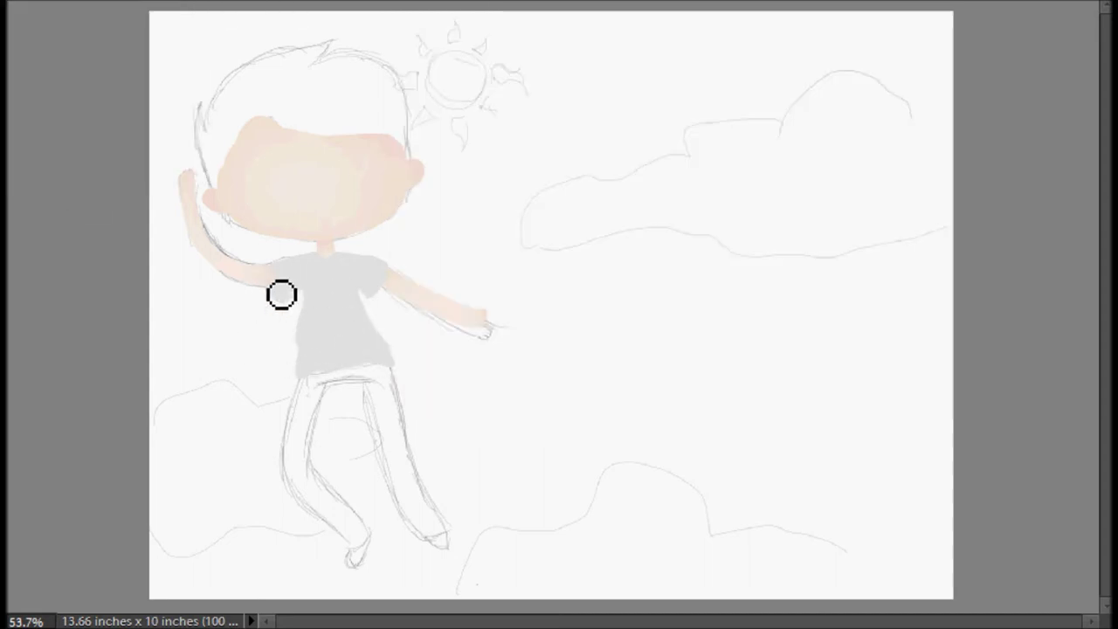
pyautogui.moveTo(330, 354); pyautogui.dragTo(338, 310)
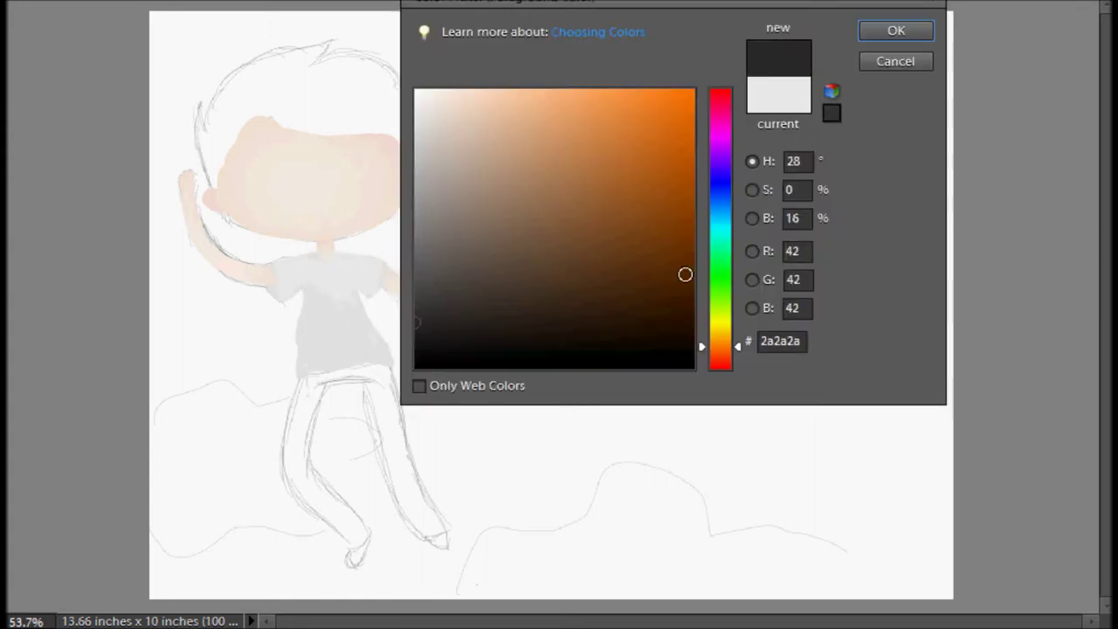
pyautogui.click(455, 288)
pyautogui.click(899, 27)
pyautogui.moveTo(302, 379)
pyautogui.mouseDown()
pyautogui.moveTo(289, 459)
pyautogui.moveTo(364, 384)
pyautogui.moveTo(297, 469)
pyautogui.moveTo(335, 463)
pyautogui.moveTo(429, 492)
pyautogui.moveTo(441, 542)
pyautogui.mouseUp()
pyautogui.hotkey('ctrl', 'z')
pyautogui.moveTo(369, 375)
pyautogui.mouseDown()
pyautogui.moveTo(445, 539)
pyautogui.moveTo(309, 449)
pyautogui.moveTo(374, 544)
pyautogui.moveTo(358, 551)
pyautogui.moveTo(324, 399)
pyautogui.mouseUp()
# Add lighter grey highlights on the legs, then cover them with dark navy paint.
pyautogui.click(24, 349)
pyautogui.press('Return')
pyautogui.moveTo(428, 524); pyautogui.dragTo(367, 408)
pyautogui.moveTo(350, 533)
pyautogui.mouseDown()
pyautogui.moveTo(301, 464)
pyautogui.moveTo(315, 358)
pyautogui.mouseUp()
pyautogui.moveTo(375, 378)
pyautogui.mouseDown()
pyautogui.moveTo(369, 480)
pyautogui.moveTo(392, 402)
pyautogui.mouseUp()
pyautogui.moveTo(368, 524); pyautogui.dragTo(406, 462)
# Paint both shoes a near-black dark green.
pyautogui.click(475, 327)
pyautogui.press('Return')
pyautogui.moveTo(350, 550); pyautogui.dragTo(359, 564)
pyautogui.moveTo(432, 535); pyautogui.dragTo(445, 551)
pyautogui.click(897, 31)
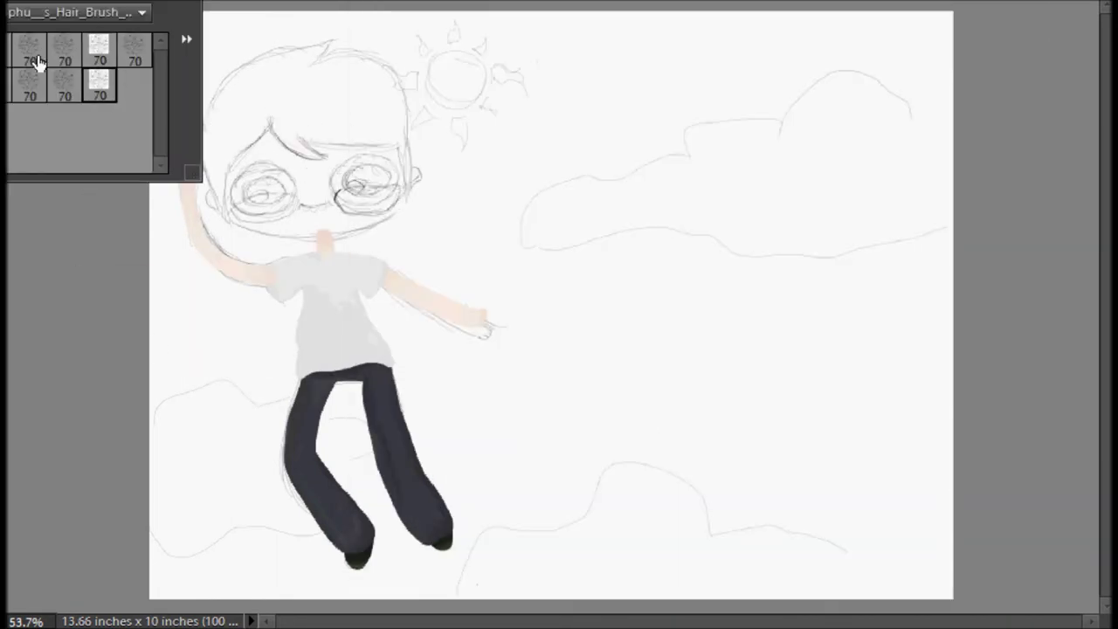
# Paint dark brown hair strands filling the head outline.
pyautogui.moveTo(375, 131)
pyautogui.mouseDown()
pyautogui.moveTo(288, 105)
pyautogui.moveTo(407, 155)
pyautogui.mouseUp()
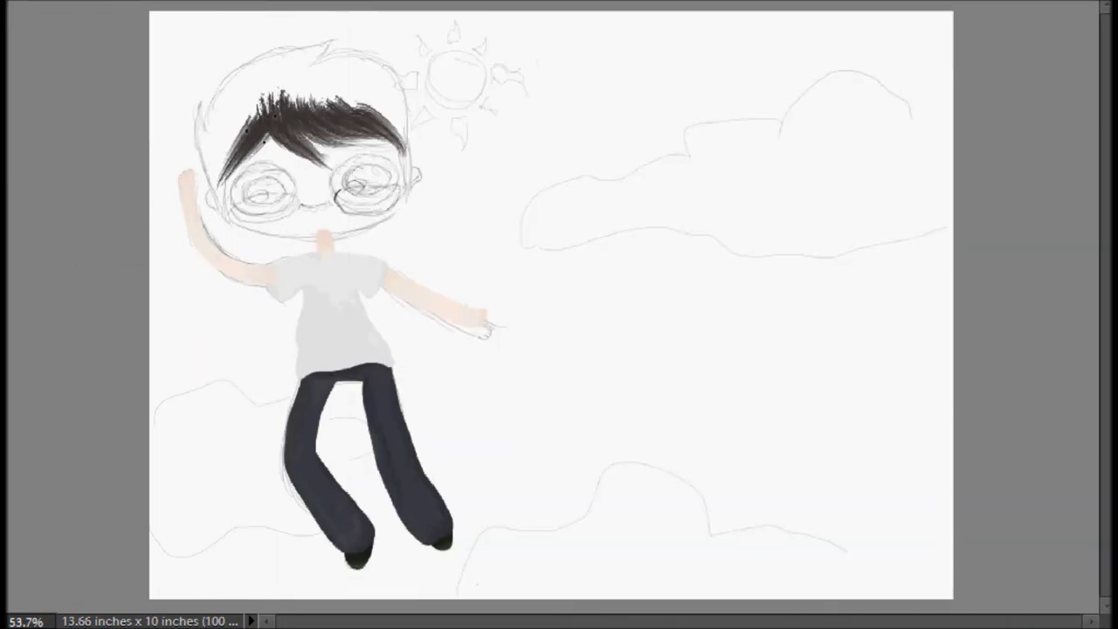
pyautogui.moveTo(271, 112); pyautogui.dragTo(215, 188)
pyautogui.moveTo(210, 96)
pyautogui.mouseDown()
pyautogui.moveTo(191, 155)
pyautogui.moveTo(240, 75)
pyautogui.mouseUp()
pyautogui.moveTo(225, 131)
pyautogui.mouseDown()
pyautogui.moveTo(314, 63)
pyautogui.moveTo(367, 149)
pyautogui.moveTo(314, 61)
pyautogui.moveTo(409, 187)
pyautogui.moveTo(288, 61)
pyautogui.moveTo(337, 24)
pyautogui.mouseUp()
pyautogui.hotkey('ctrl', 'z')
pyautogui.moveTo(254, 107)
pyautogui.mouseDown()
pyautogui.moveTo(323, 52)
pyautogui.moveTo(380, 97)
pyautogui.mouseUp()
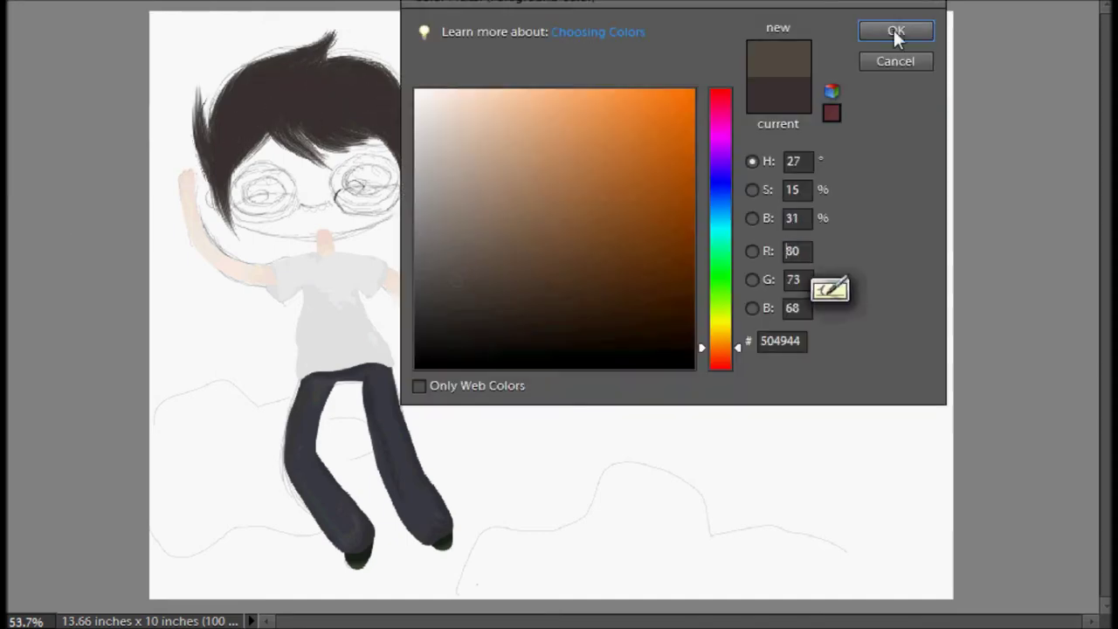
# Add lighter brown strokes across the hair with a softer brush preset.
pyautogui.press('Return')
pyautogui.moveTo(378, 87); pyautogui.dragTo(295, 104)
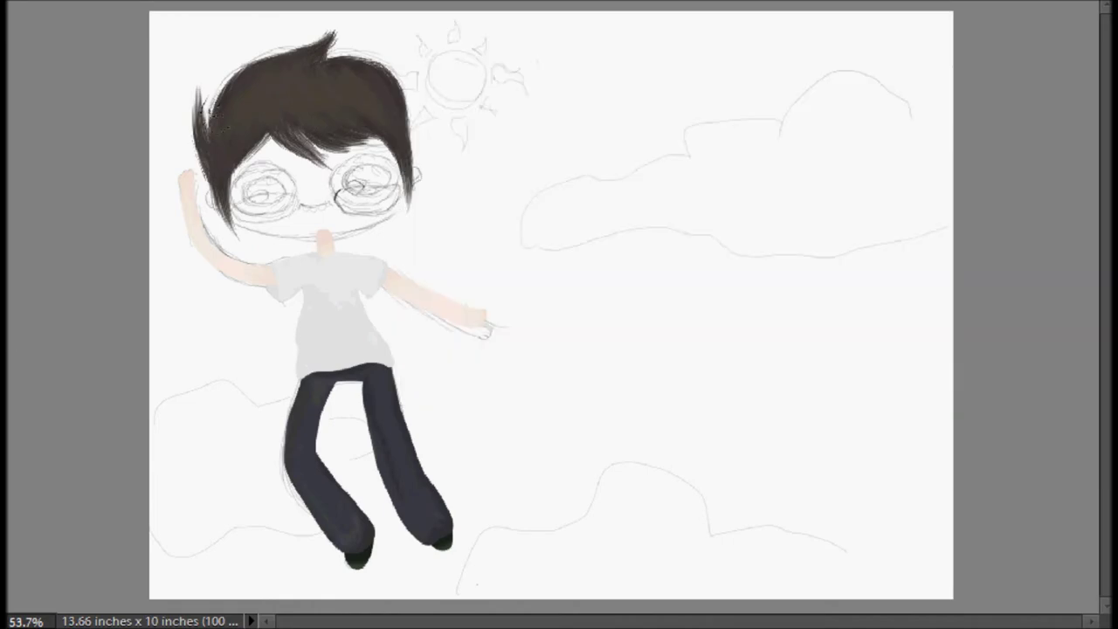
pyautogui.moveTo(201, 139)
pyautogui.mouseDown()
pyautogui.moveTo(289, 96)
pyautogui.moveTo(410, 113)
pyautogui.moveTo(267, 100)
pyautogui.moveTo(293, 83)
pyautogui.mouseUp()
pyautogui.rightClick(66, 232)
pyautogui.moveTo(271, 131)
pyautogui.mouseDown()
pyautogui.moveTo(385, 79)
pyautogui.moveTo(280, 148)
pyautogui.mouseUp()
pyautogui.moveTo(297, 70); pyautogui.dragTo(410, 140)
# Smooth the brown hair shading, then fill the face with smooth skin tone.
pyautogui.moveTo(210, 157); pyautogui.dragTo(266, 88)
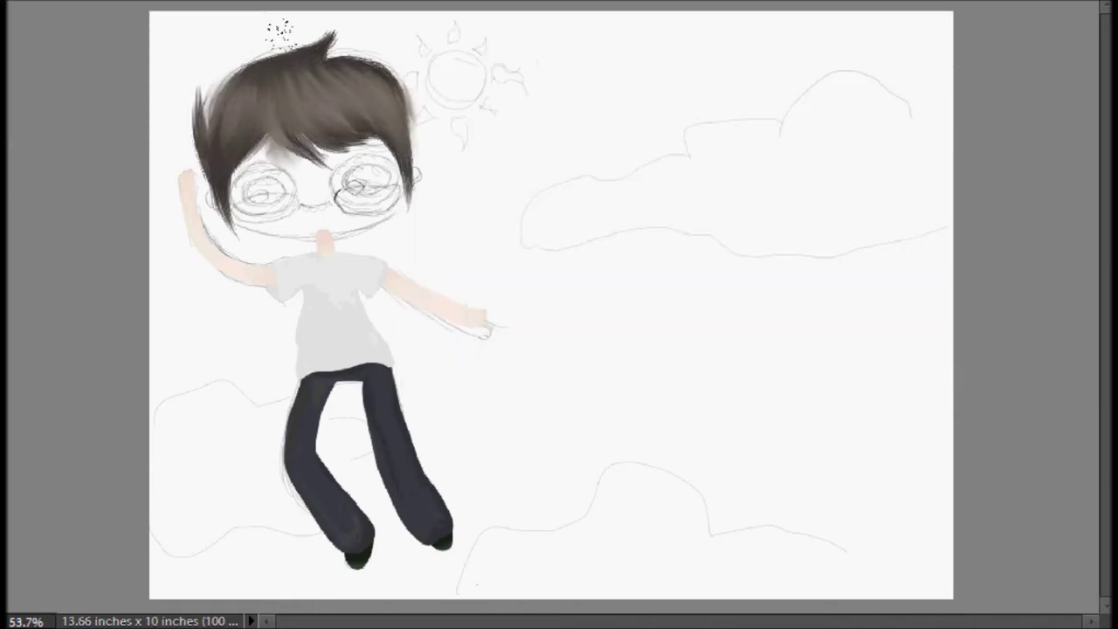
pyautogui.moveTo(279, 166); pyautogui.dragTo(280, 61)
pyautogui.moveTo(263, 105); pyautogui.dragTo(340, 39)
pyautogui.moveTo(210, 149); pyautogui.dragTo(411, 78)
pyautogui.moveTo(218, 123); pyautogui.dragTo(414, 87)
pyautogui.moveTo(253, 192); pyautogui.dragTo(351, 202)
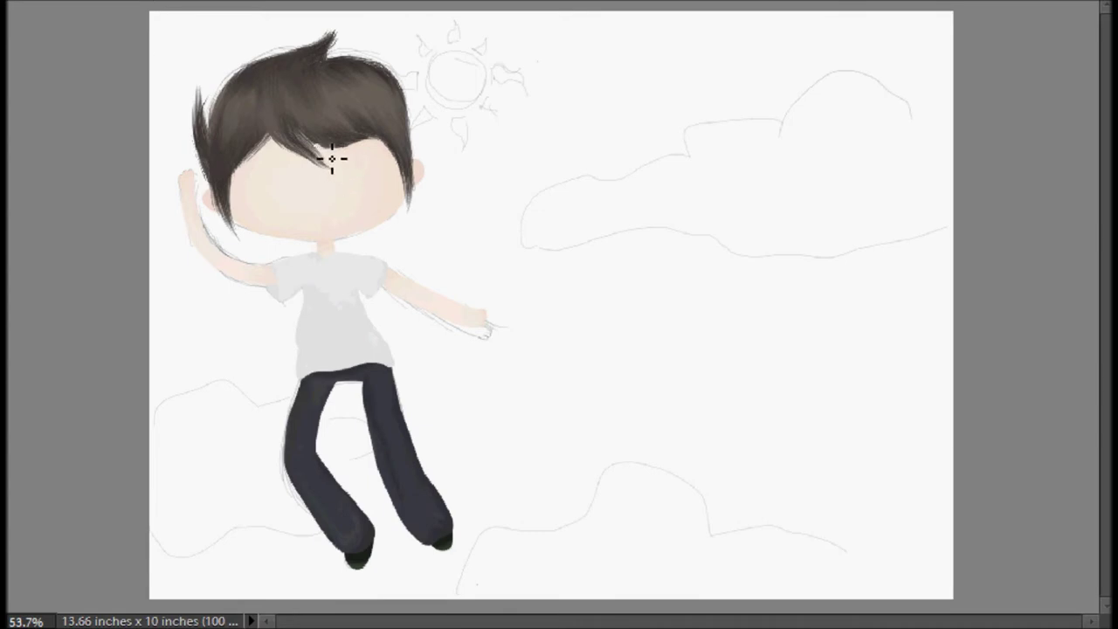
# Undo the face fill and paint the glasses lenses white.
pyautogui.scroll(5, 331, 158)
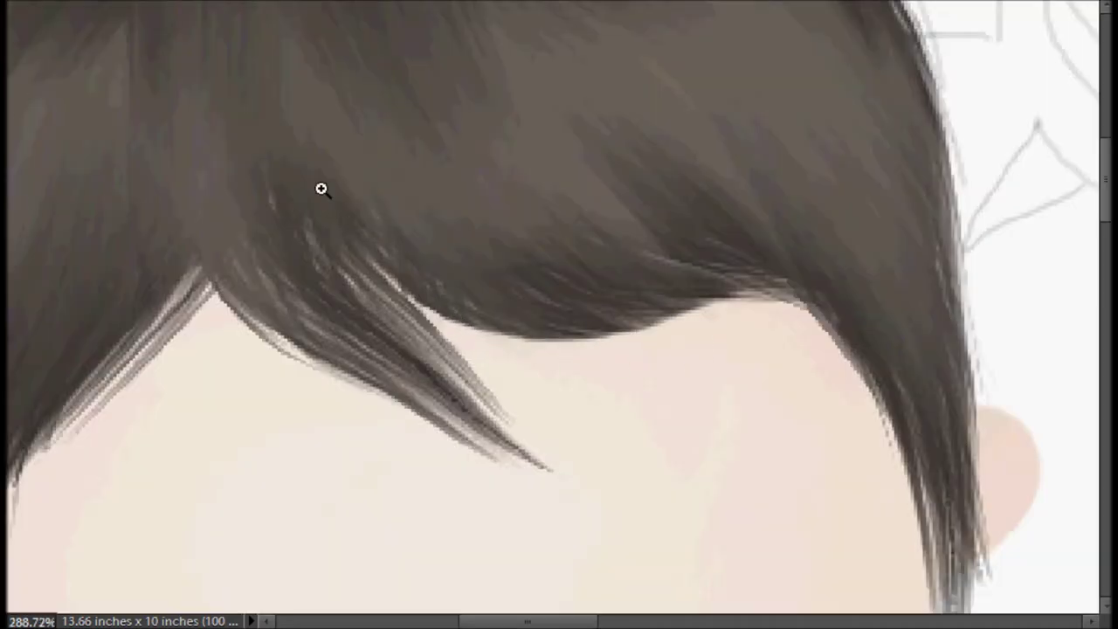
pyautogui.scroll(-4, 537, 220)
pyautogui.scroll(-1, 537, 219)
pyautogui.hotkey('ctrl', 'z')
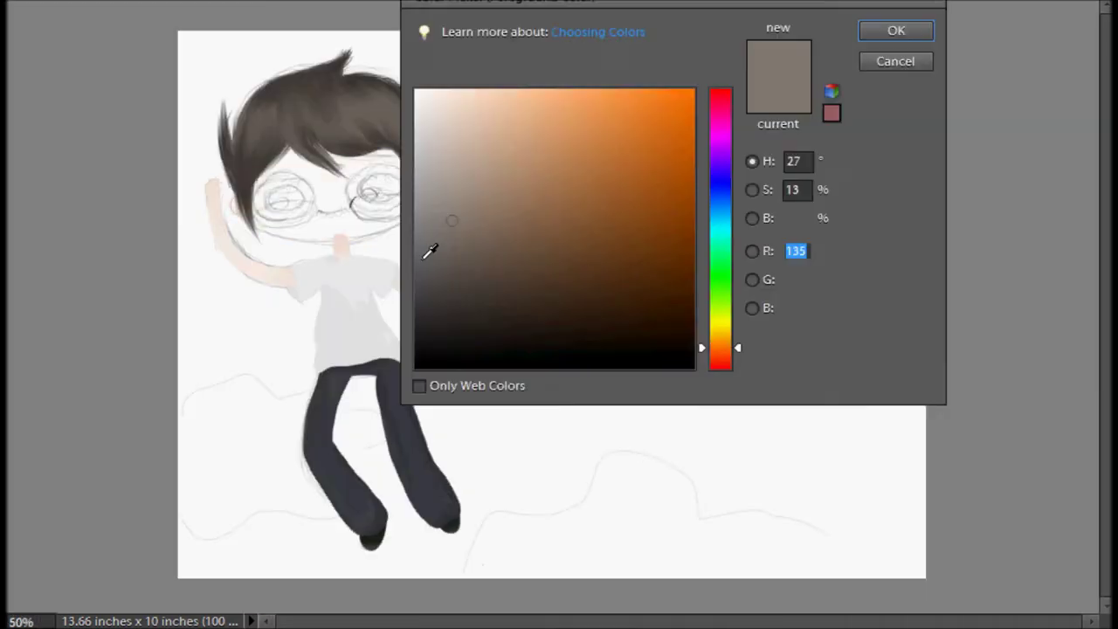
pyautogui.press('Return')
pyautogui.moveTo(280, 190)
pyautogui.mouseDown()
pyautogui.moveTo(368, 211)
pyautogui.moveTo(379, 189)
pyautogui.mouseUp()
pyautogui.hotkey('ctrl', 't')
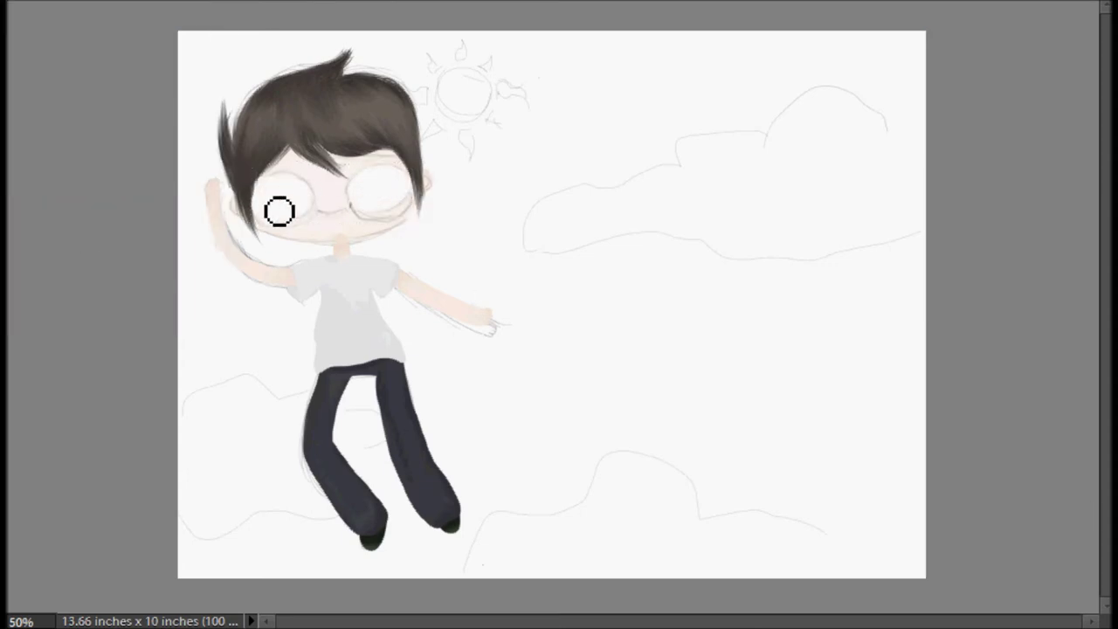
# Paint both eyes solid black with blended blue zigzag reflections.
pyautogui.moveTo(280, 211); pyautogui.dragTo(289, 196)
pyautogui.moveTo(372, 188)
pyautogui.mouseDown()
pyautogui.moveTo(380, 198)
pyautogui.moveTo(388, 185)
pyautogui.mouseUp()
pyautogui.press('ctrl')
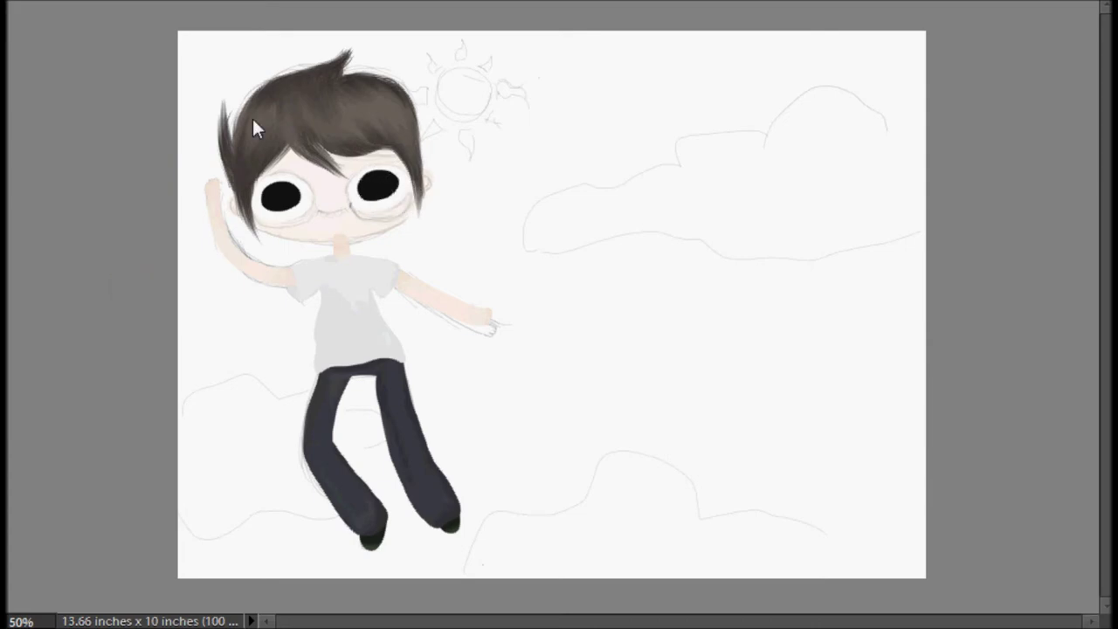
pyautogui.scroll(5, 252, 121)
pyautogui.click(899, 27)
pyautogui.moveTo(260, 417); pyautogui.dragTo(379, 409)
pyautogui.moveTo(636, 377); pyautogui.dragTo(774, 349)
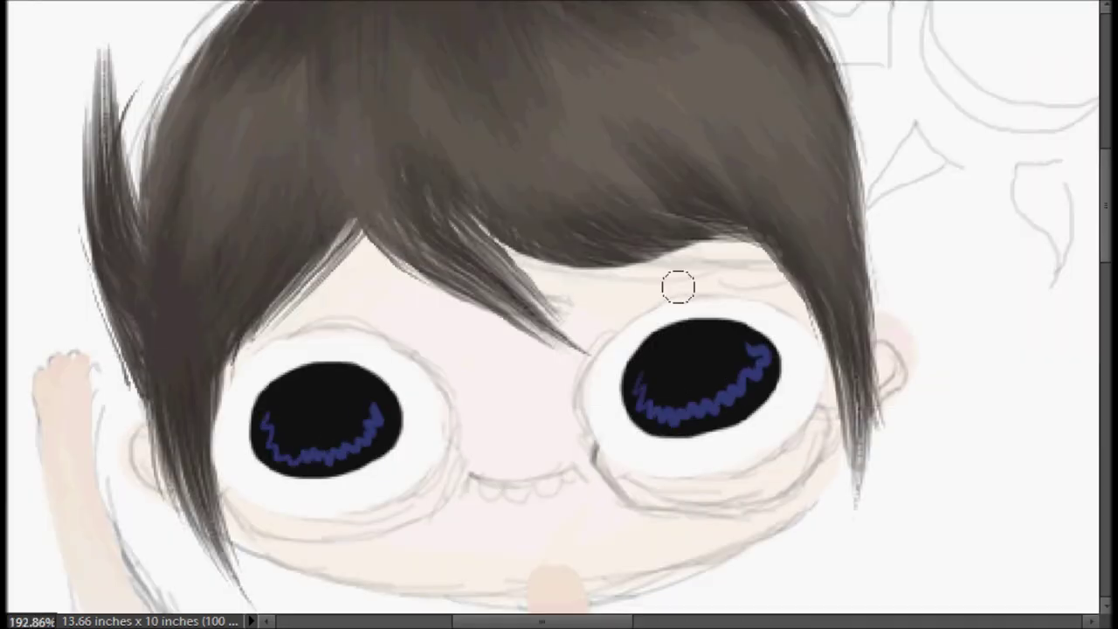
pyautogui.moveTo(263, 428); pyautogui.dragTo(380, 413)
pyautogui.moveTo(633, 393)
pyautogui.mouseDown()
pyautogui.moveTo(756, 337)
pyautogui.moveTo(769, 384)
pyautogui.mouseUp()
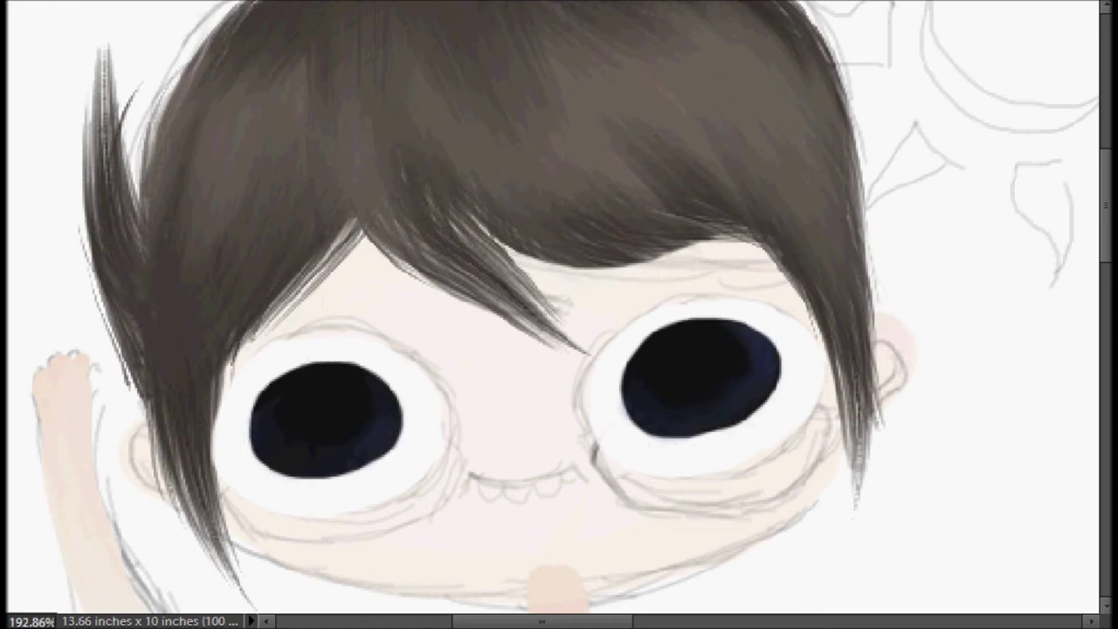
# Add white crescent highlights inside both eyes.
pyautogui.moveTo(262, 428); pyautogui.dragTo(296, 472)
pyautogui.moveTo(629, 407); pyautogui.dragTo(692, 442)
pyautogui.hotkey('ctrl', 'z')
pyautogui.moveTo(631, 409); pyautogui.dragTo(690, 437)
pyautogui.scroll(-3, 679, 92)
pyautogui.scroll(1, 629, 320)
pyautogui.scroll(-1, 637, 294)
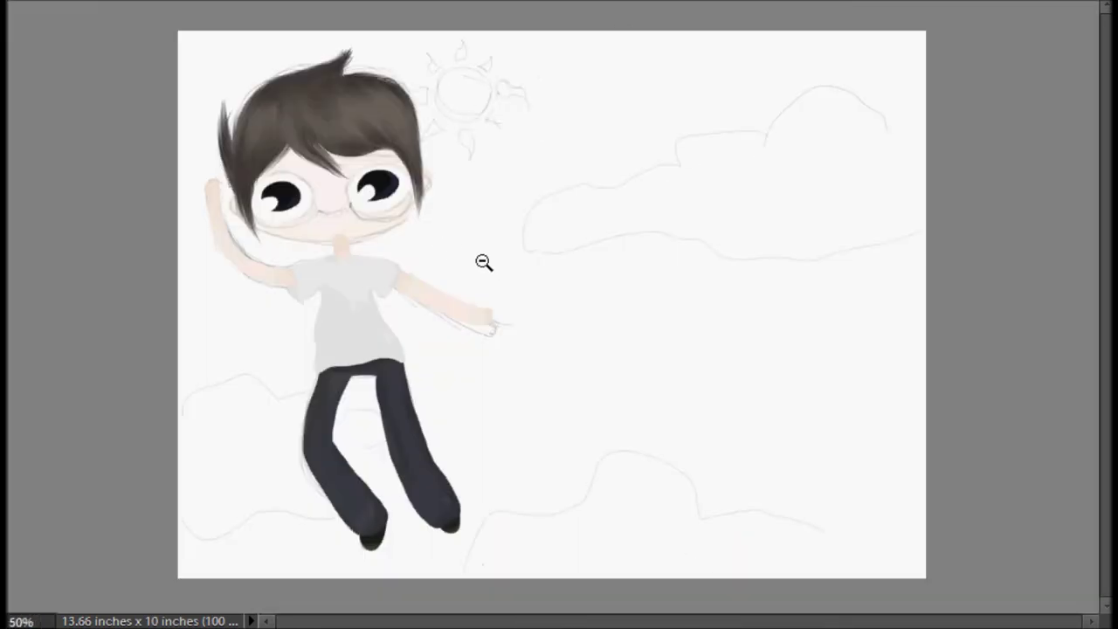
# Hide the glasses and face sketch lines and draw a curved mouth.
pyautogui.press('Delete')
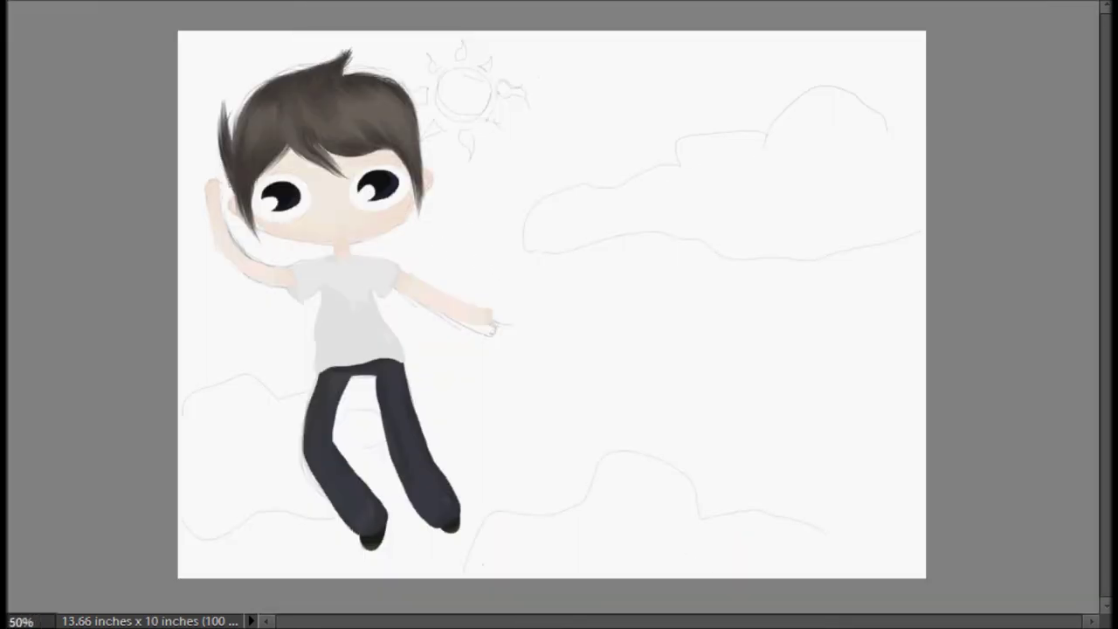
pyautogui.scroll(5, 265, 185)
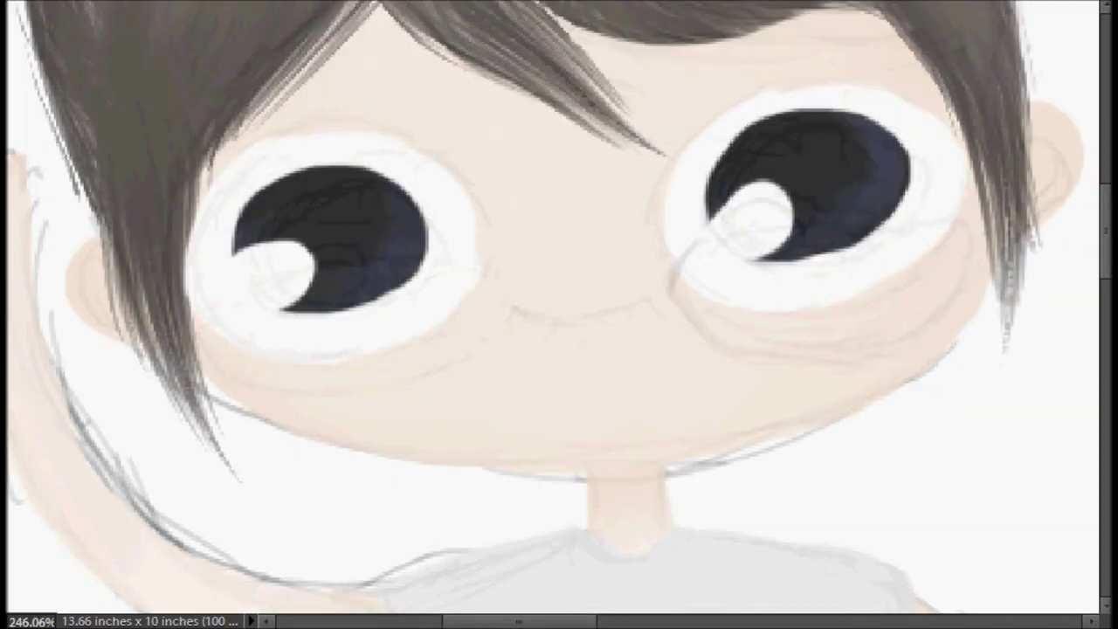
pyautogui.press('Delete')
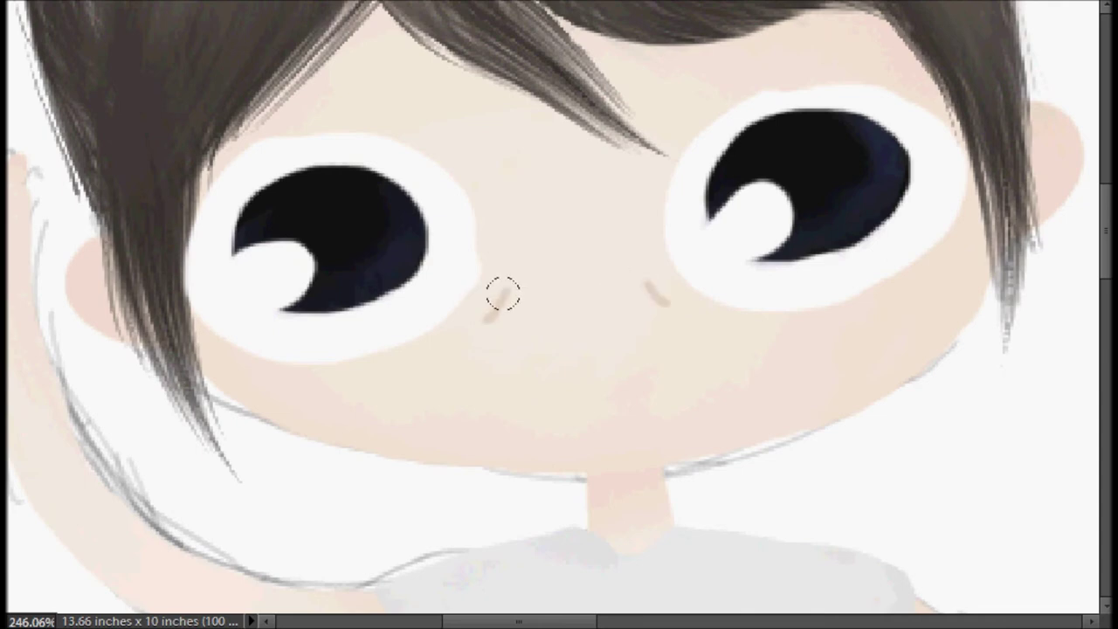
pyautogui.moveTo(516, 281); pyautogui.dragTo(665, 299)
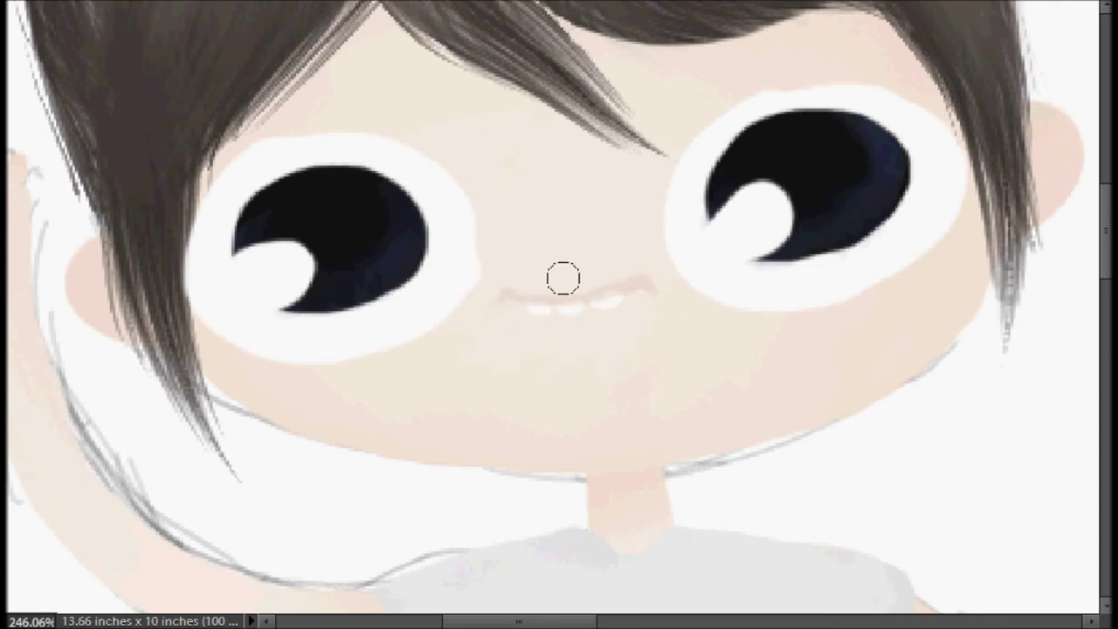
pyautogui.scroll(-1, 764, 391)
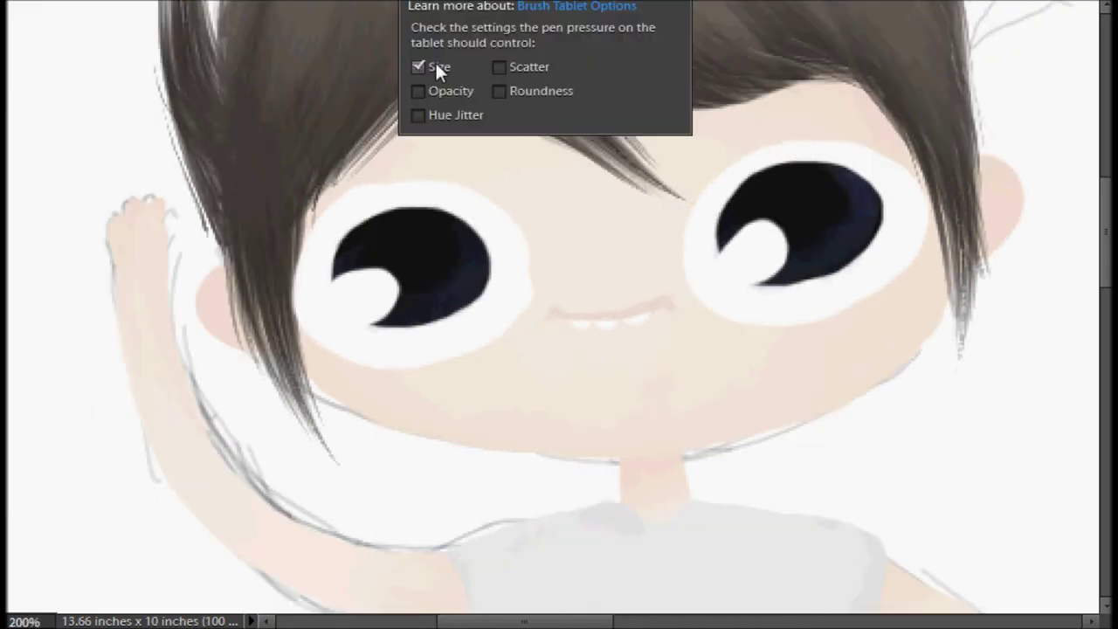
# Draw the lower rims and tops of both glasses lenses.
pyautogui.moveTo(300, 320); pyautogui.dragTo(537, 322)
pyautogui.hotkey('ctrl', 'z')
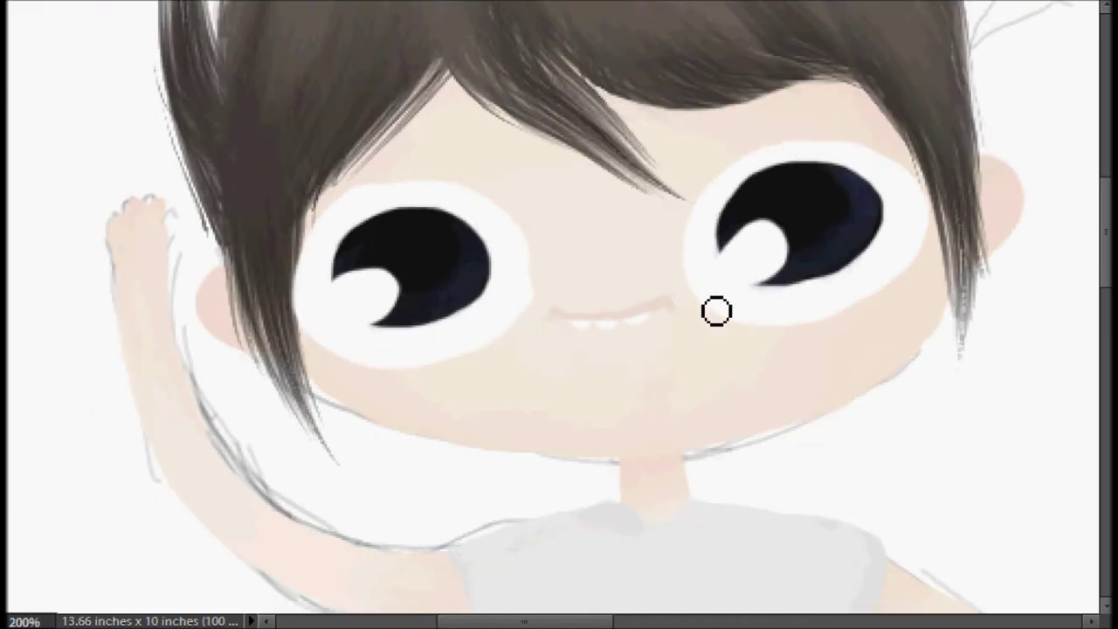
pyautogui.moveTo(323, 345); pyautogui.dragTo(529, 302)
pyautogui.moveTo(916, 275); pyautogui.dragTo(900, 319)
pyautogui.moveTo(694, 286)
pyautogui.mouseDown()
pyautogui.moveTo(782, 354)
pyautogui.moveTo(906, 327)
pyautogui.mouseUp()
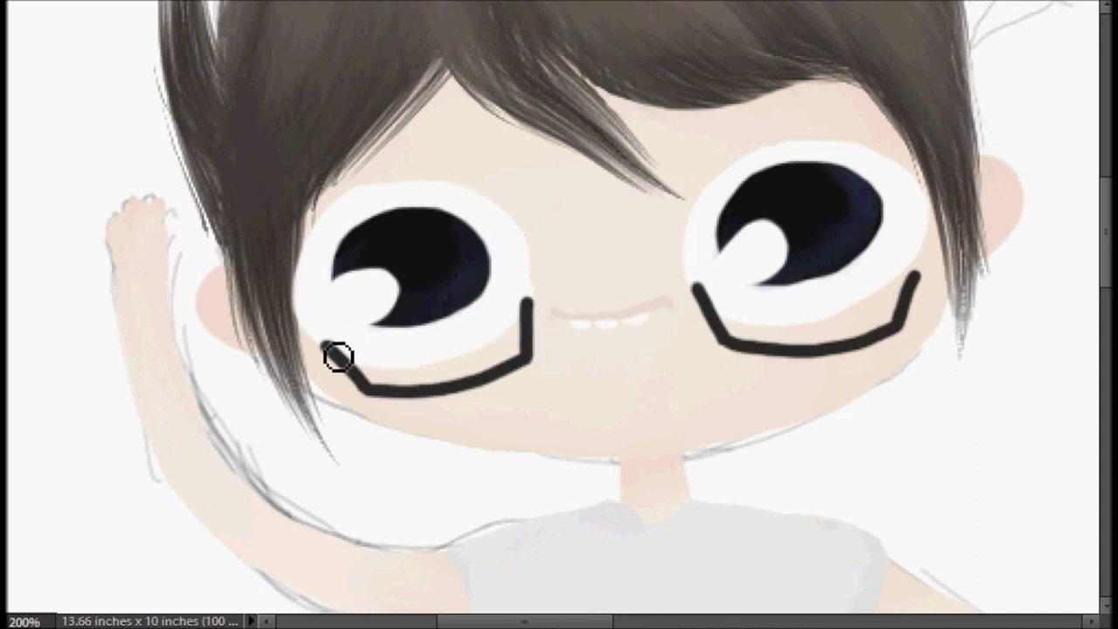
pyautogui.moveTo(328, 348); pyautogui.dragTo(528, 297)
pyautogui.moveTo(699, 286); pyautogui.dragTo(918, 275)
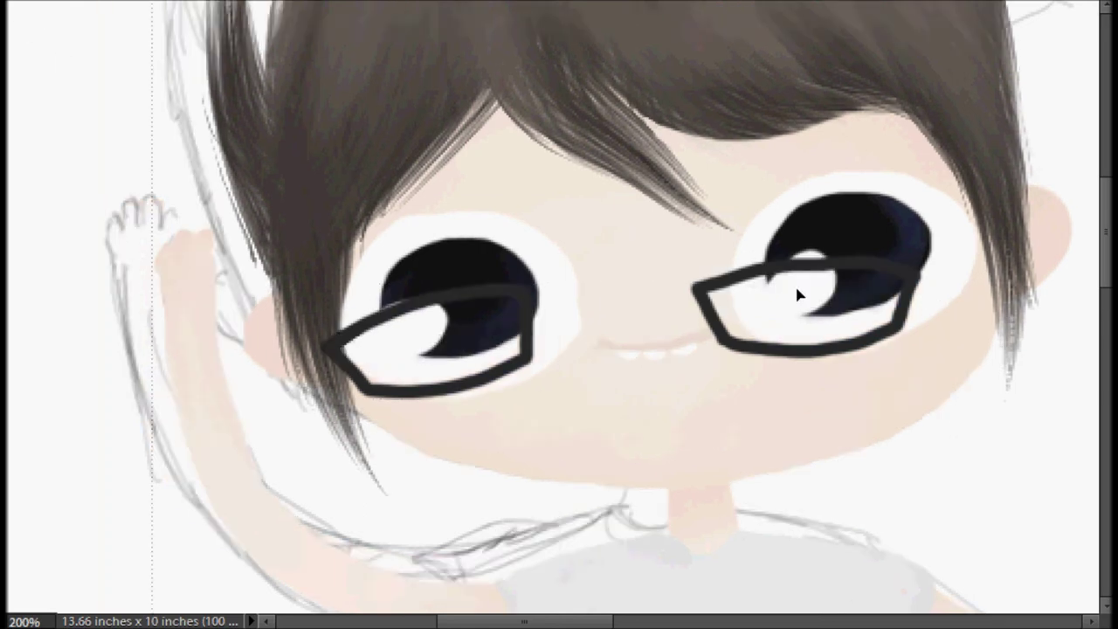
# Nudge the glasses slightly right and down and make them semi-transparent grey.
pyautogui.hotkey('ctrl', 't')
pyautogui.moveTo(720, 319); pyautogui.dragTo(736, 332)
pyautogui.press('5')
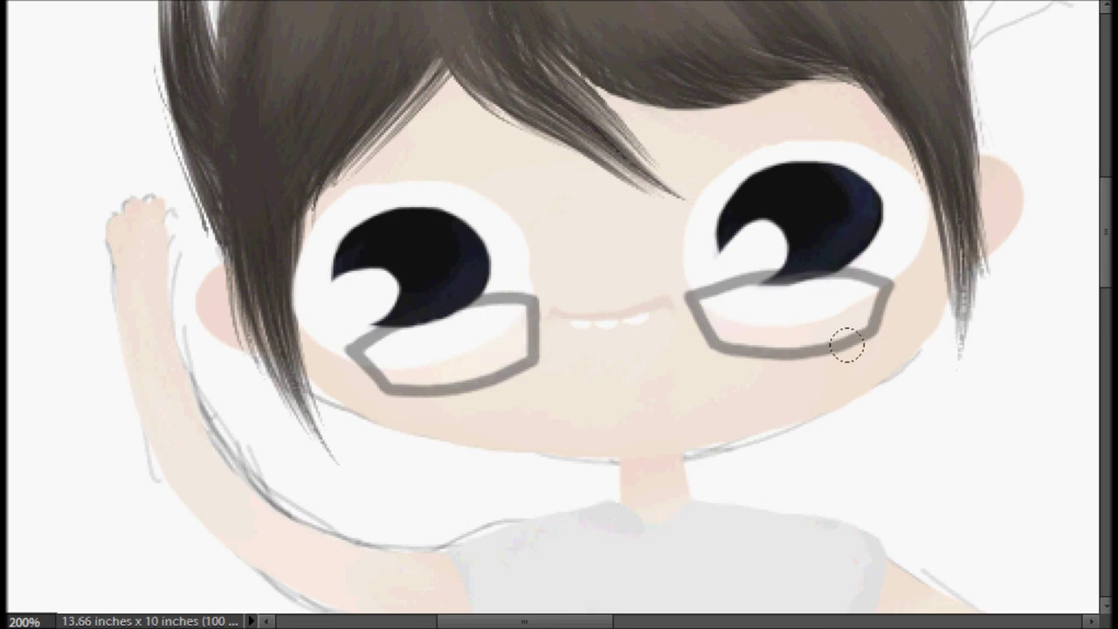
pyautogui.keyDown('alt'); pyautogui.click(954, 393); pyautogui.keyUp('alt')
# Draw a ghost outline on the shirt with two oval eyes and an open smile.
pyautogui.press('v')
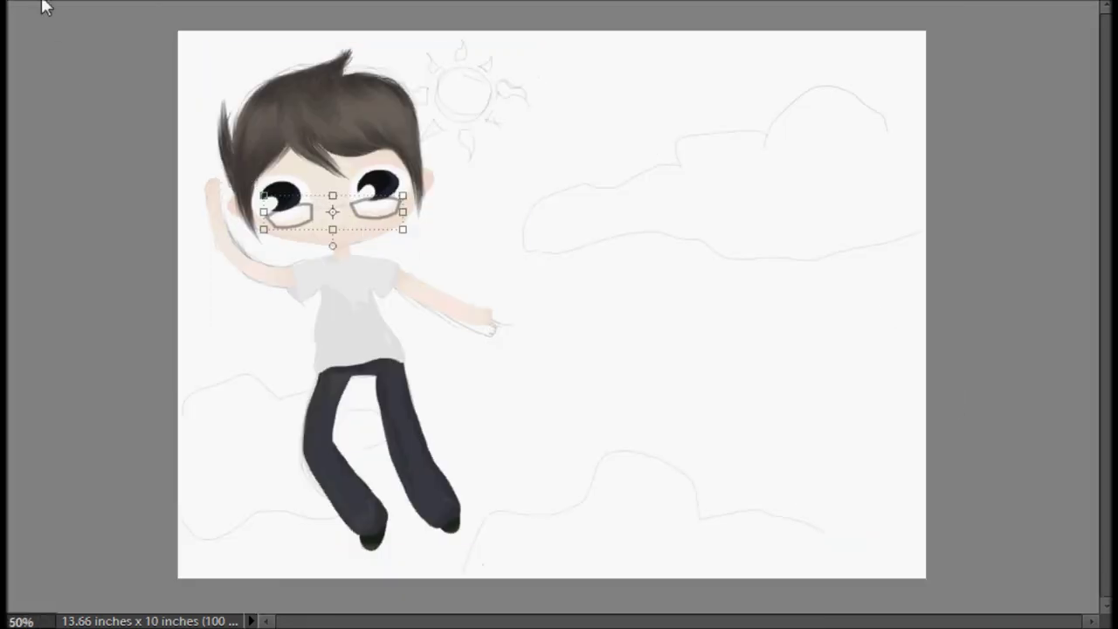
pyautogui.press('z')
pyautogui.moveTo(411, 266); pyautogui.dragTo(416, 320)
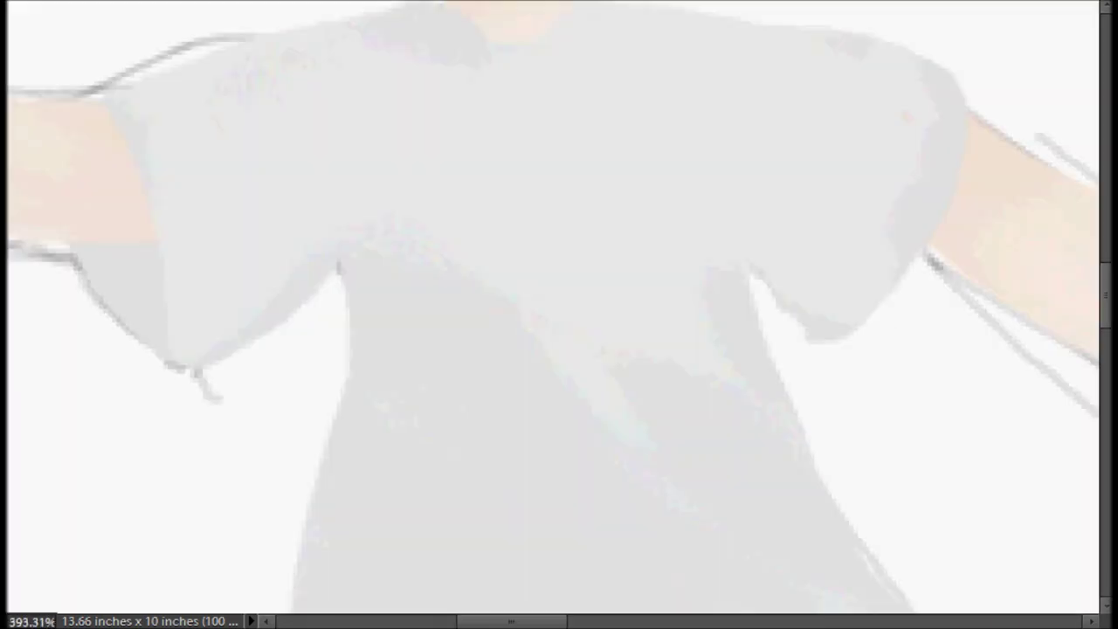
pyautogui.moveTo(446, 269); pyautogui.dragTo(622, 262)
pyautogui.moveTo(469, 232)
pyautogui.mouseDown()
pyautogui.moveTo(521, 232)
pyautogui.moveTo(498, 224)
pyautogui.mouseUp()
pyautogui.hotkey('ctrl', 'z')
pyautogui.moveTo(550, 217); pyautogui.dragTo(575, 217)
pyautogui.moveTo(499, 250); pyautogui.dragTo(553, 248)
# Fill the ghost green and darken its eyes and mouth.
pyautogui.hotkey('ctrl', 'z')
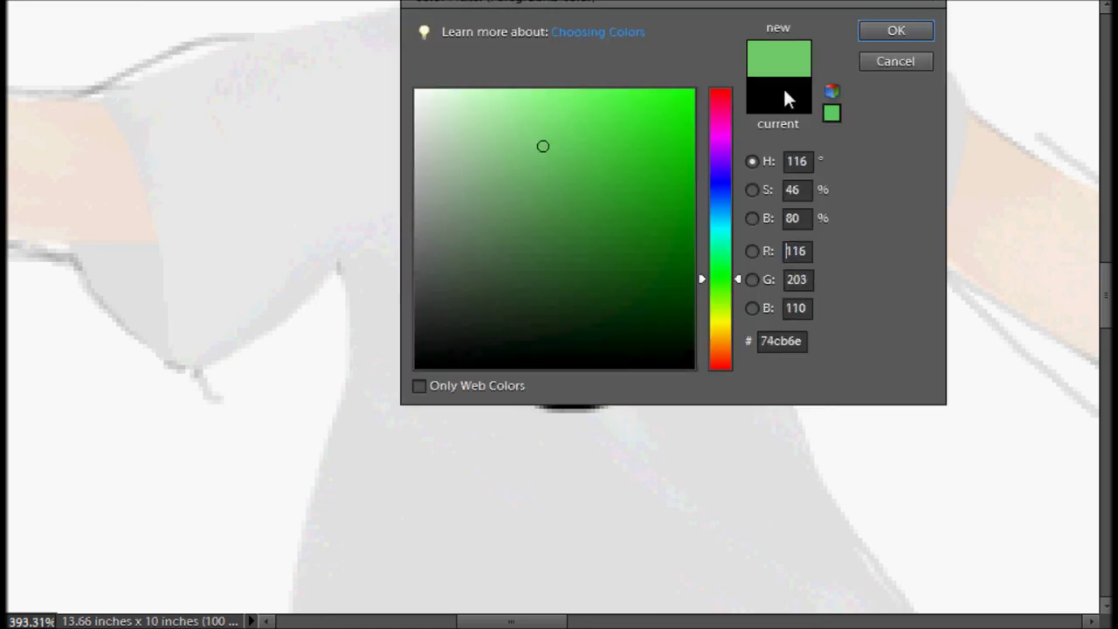
pyautogui.press('Return')
pyautogui.moveTo(490, 315)
pyautogui.mouseDown()
pyautogui.moveTo(641, 297)
pyautogui.moveTo(481, 260)
pyautogui.moveTo(559, 192)
pyautogui.mouseUp()
pyautogui.moveTo(499, 238); pyautogui.dragTo(482, 226)
pyautogui.moveTo(546, 217); pyautogui.dragTo(572, 219)
pyautogui.moveTo(507, 256); pyautogui.dragTo(521, 260)
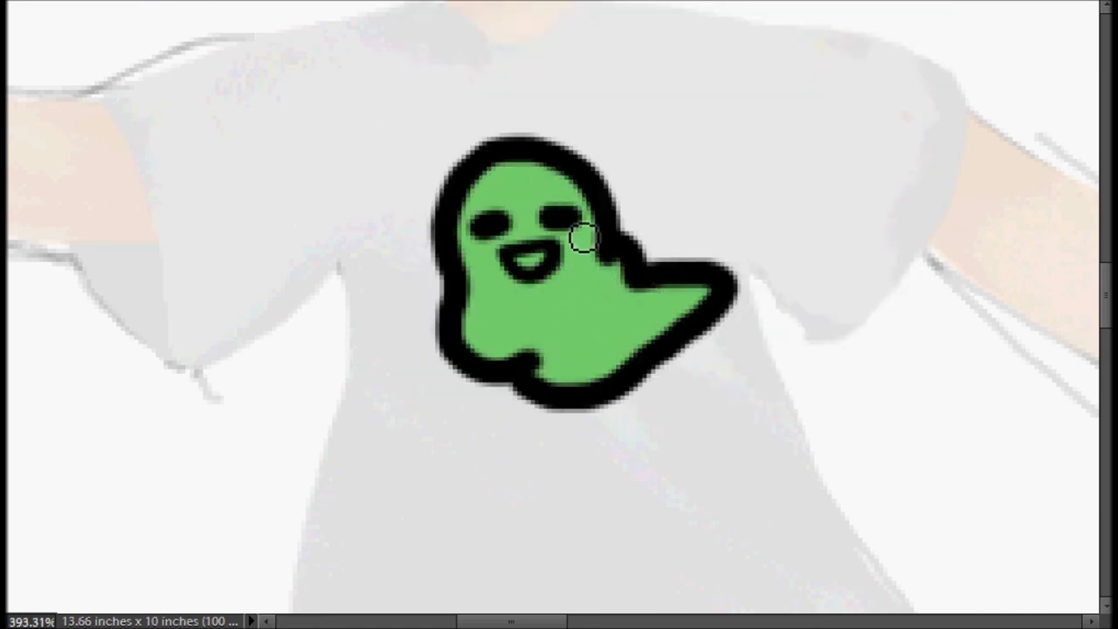
# Paint over the grey patch in the boy's left iris.
pyautogui.click(779, 273)
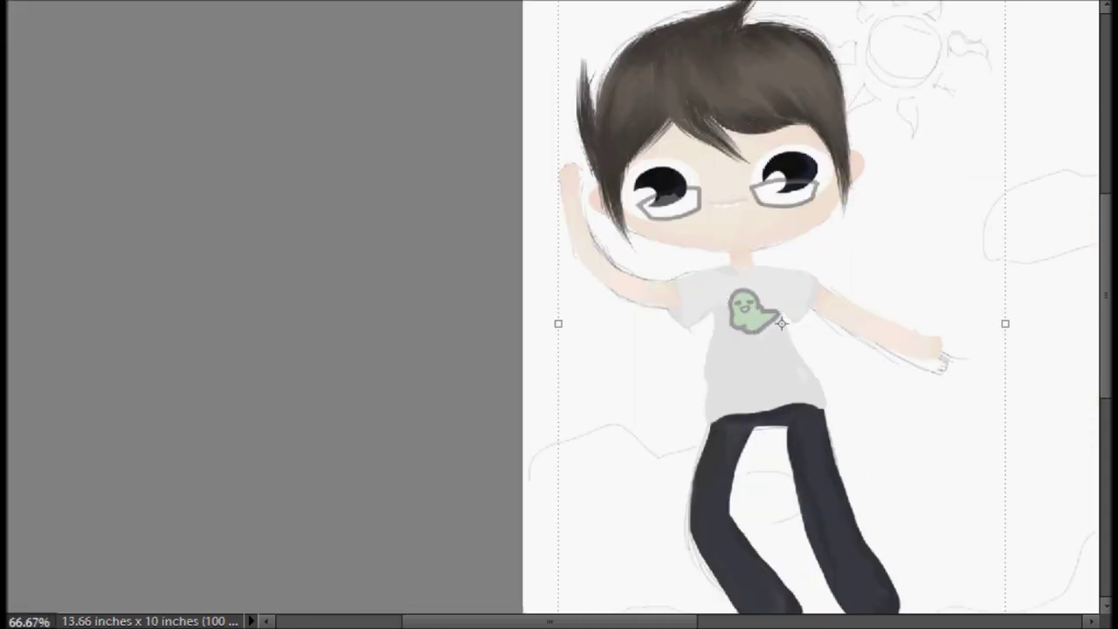
pyautogui.keyDown('alt'); pyautogui.click(315, 130); pyautogui.keyUp('alt')
pyautogui.keyDown('alt'); pyautogui.click(442, 288); pyautogui.keyUp('alt')
pyautogui.moveTo(464, 245)
pyautogui.mouseDown()
pyautogui.moveTo(588, 223)
pyautogui.moveTo(608, 241)
pyautogui.mouseUp()
pyautogui.moveTo(505, 225)
pyautogui.mouseDown()
pyautogui.moveTo(462, 275)
pyautogui.moveTo(602, 232)
pyautogui.moveTo(547, 229)
pyautogui.moveTo(515, 244)
pyautogui.mouseUp()
# Add white highlights to both pupils and resize the green ghost print.
pyautogui.click(408, 170)
pyautogui.hscroll(5, 464, 155)
pyautogui.click(694, 113)
pyautogui.press('z')
pyautogui.keyDown('alt'); pyautogui.click(644, 424); pyautogui.keyUp('alt')
pyautogui.keyDown('alt'); pyautogui.click(968, 309); pyautogui.keyUp('alt')
pyautogui.hotkey('ctrl', 't')
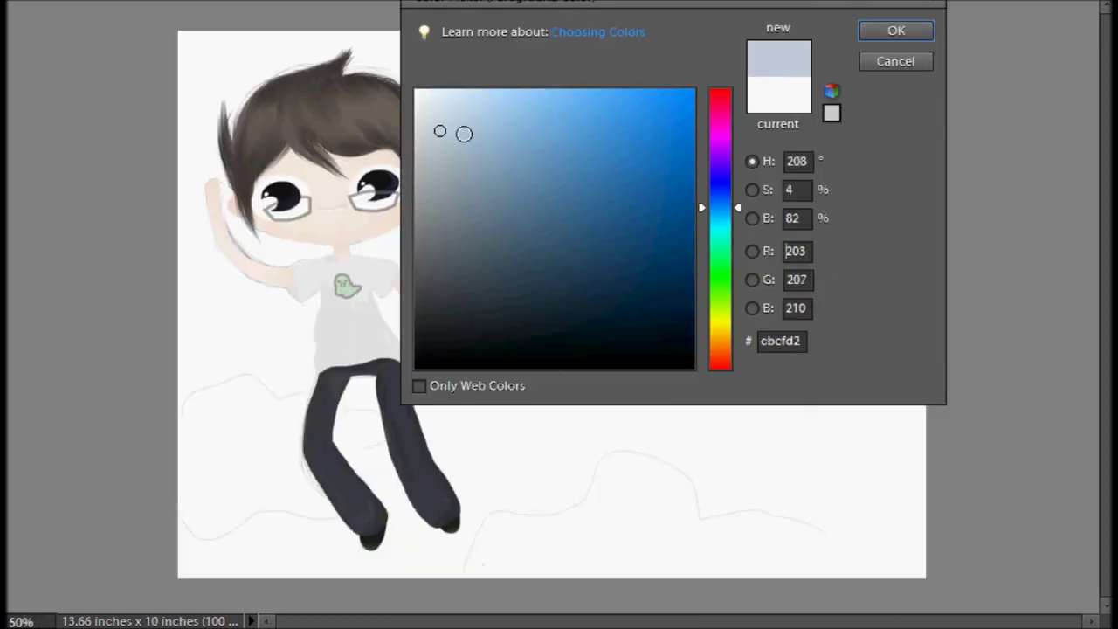
pyautogui.click(699, 150)
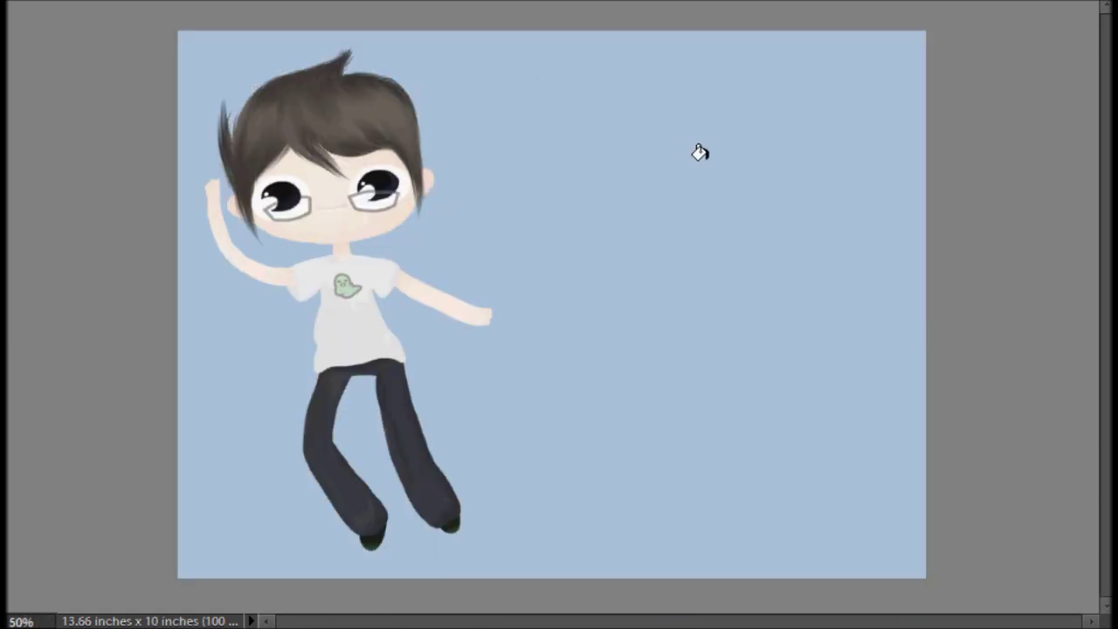
# Fill the background light blue and paint white clouds upper-right, lower-left, bottom and top-left.
pyautogui.click(214, 245)
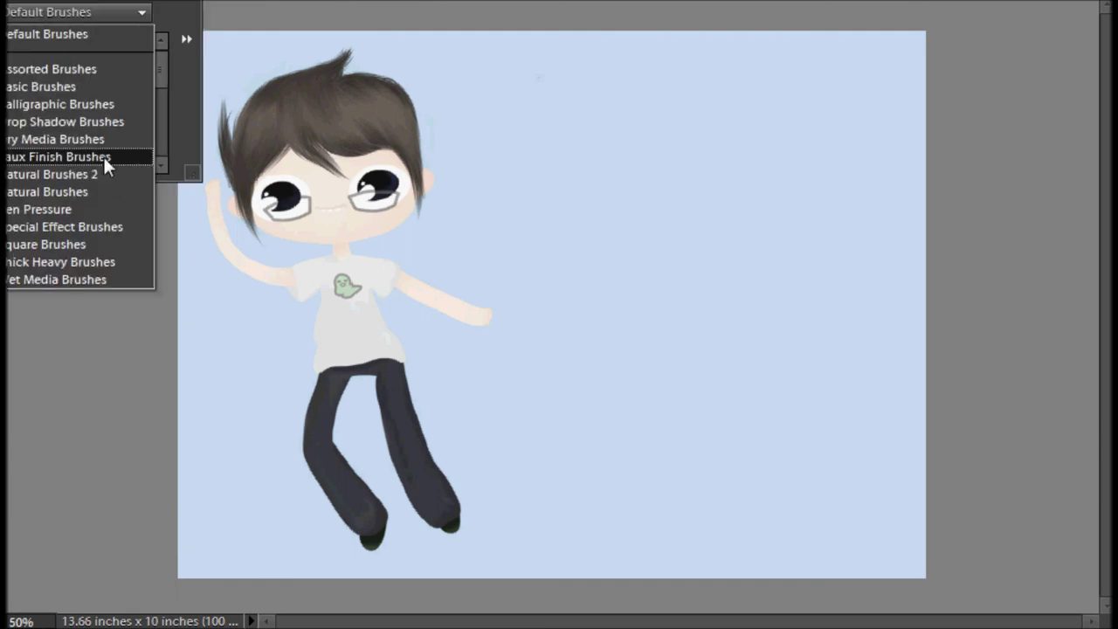
pyautogui.moveTo(544, 108); pyautogui.dragTo(612, 332)
pyautogui.moveTo(219, 351); pyautogui.dragTo(262, 559)
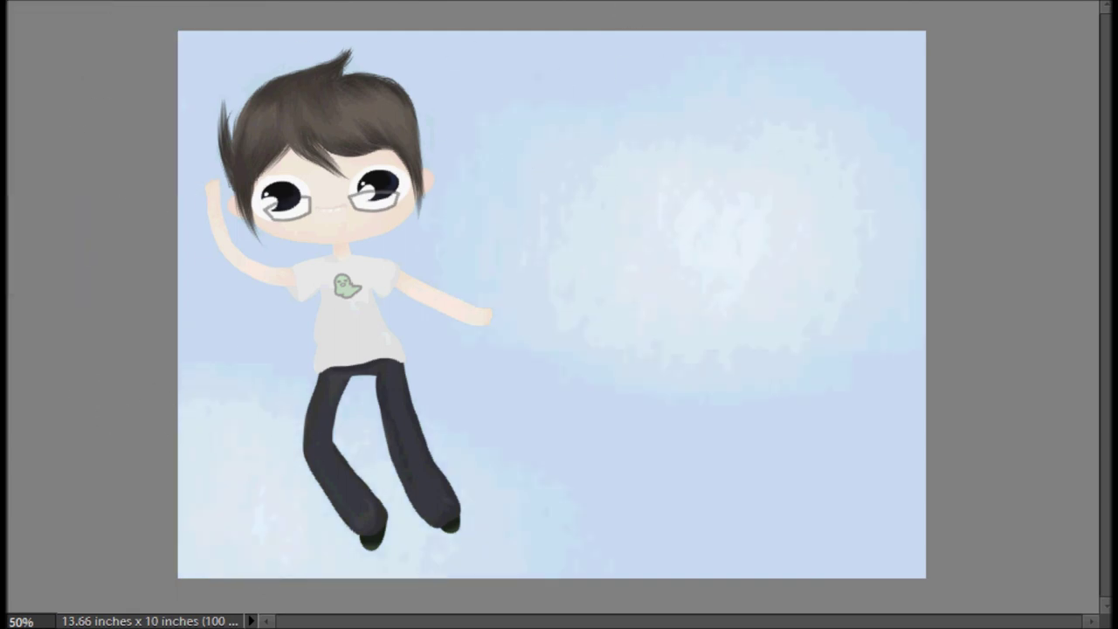
pyautogui.moveTo(632, 537); pyautogui.dragTo(263, 551)
pyautogui.moveTo(243, 14); pyautogui.dragTo(220, 96)
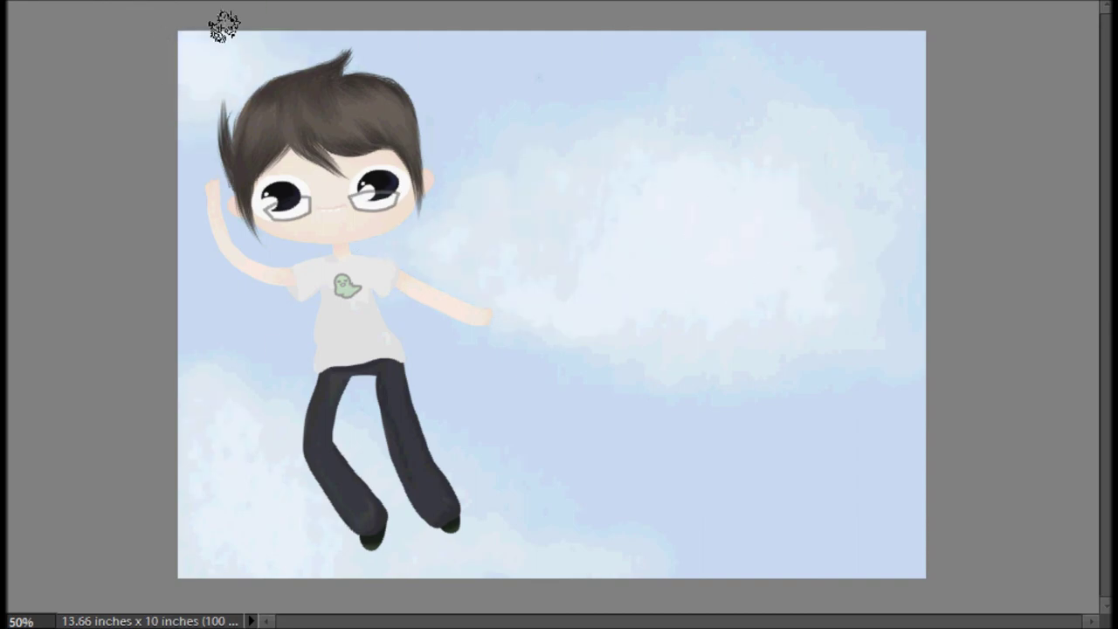